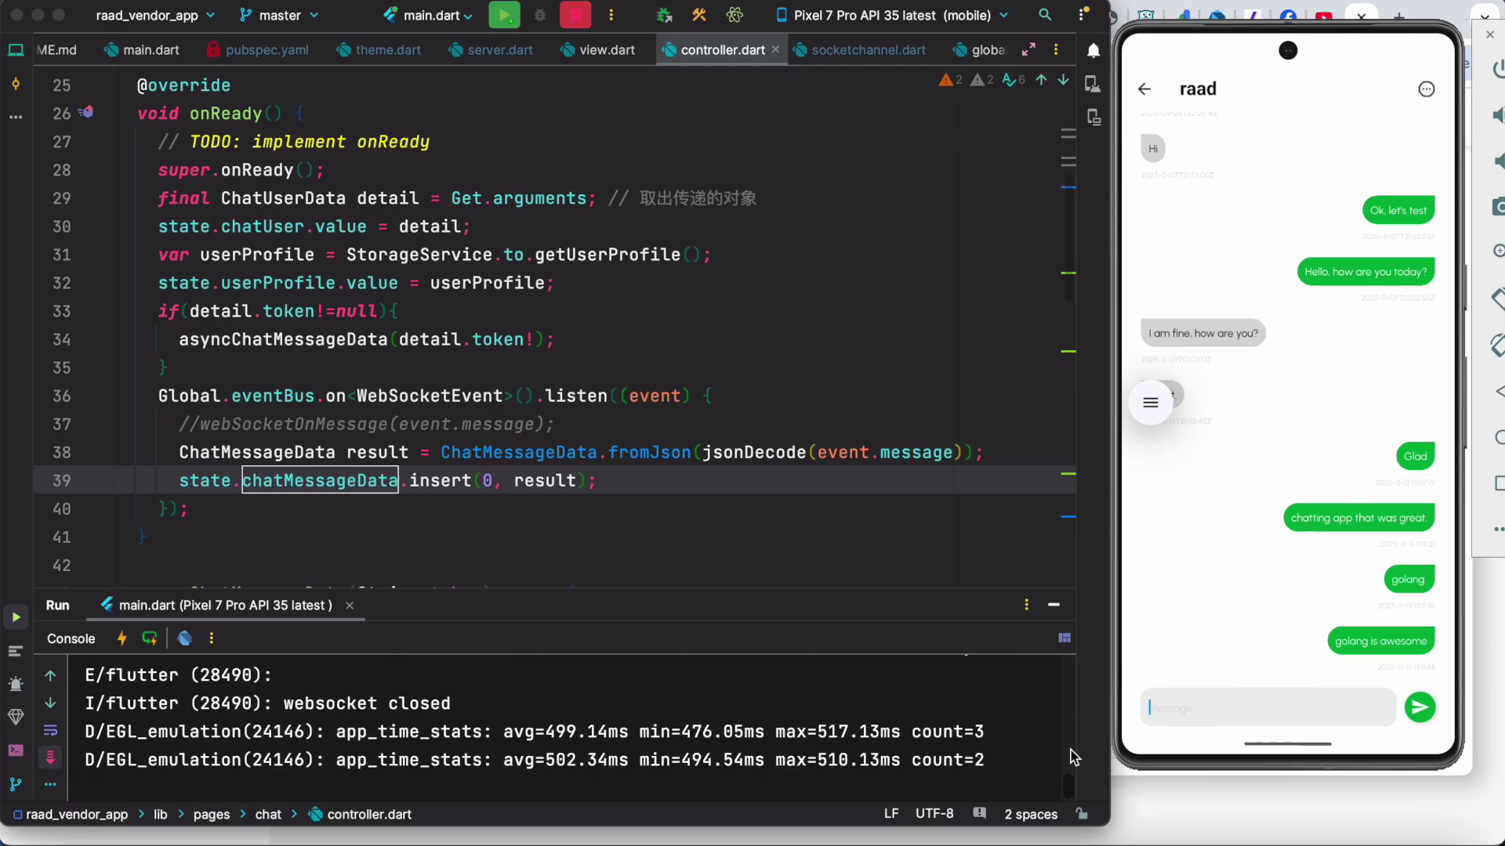
Send the phone chat messages 'chatting golang' and 'much better firebase' to the admin.
{"action": "left_click", "coordinate": [710, 837]}
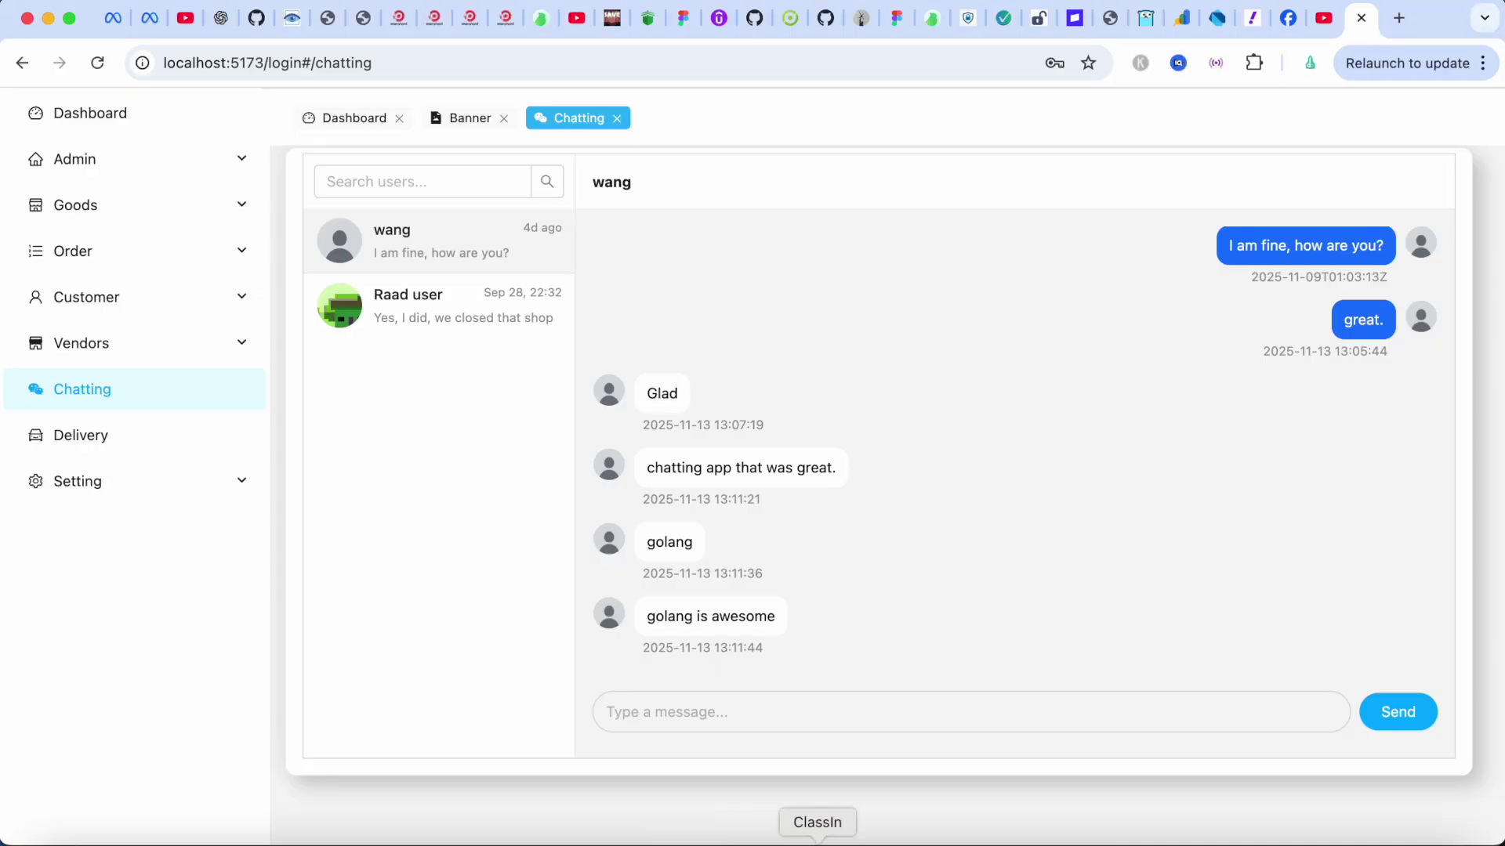
{"action": "left_click", "coordinate": [1078, 837]}
{"action": "left_click", "coordinate": [1197, 700]}
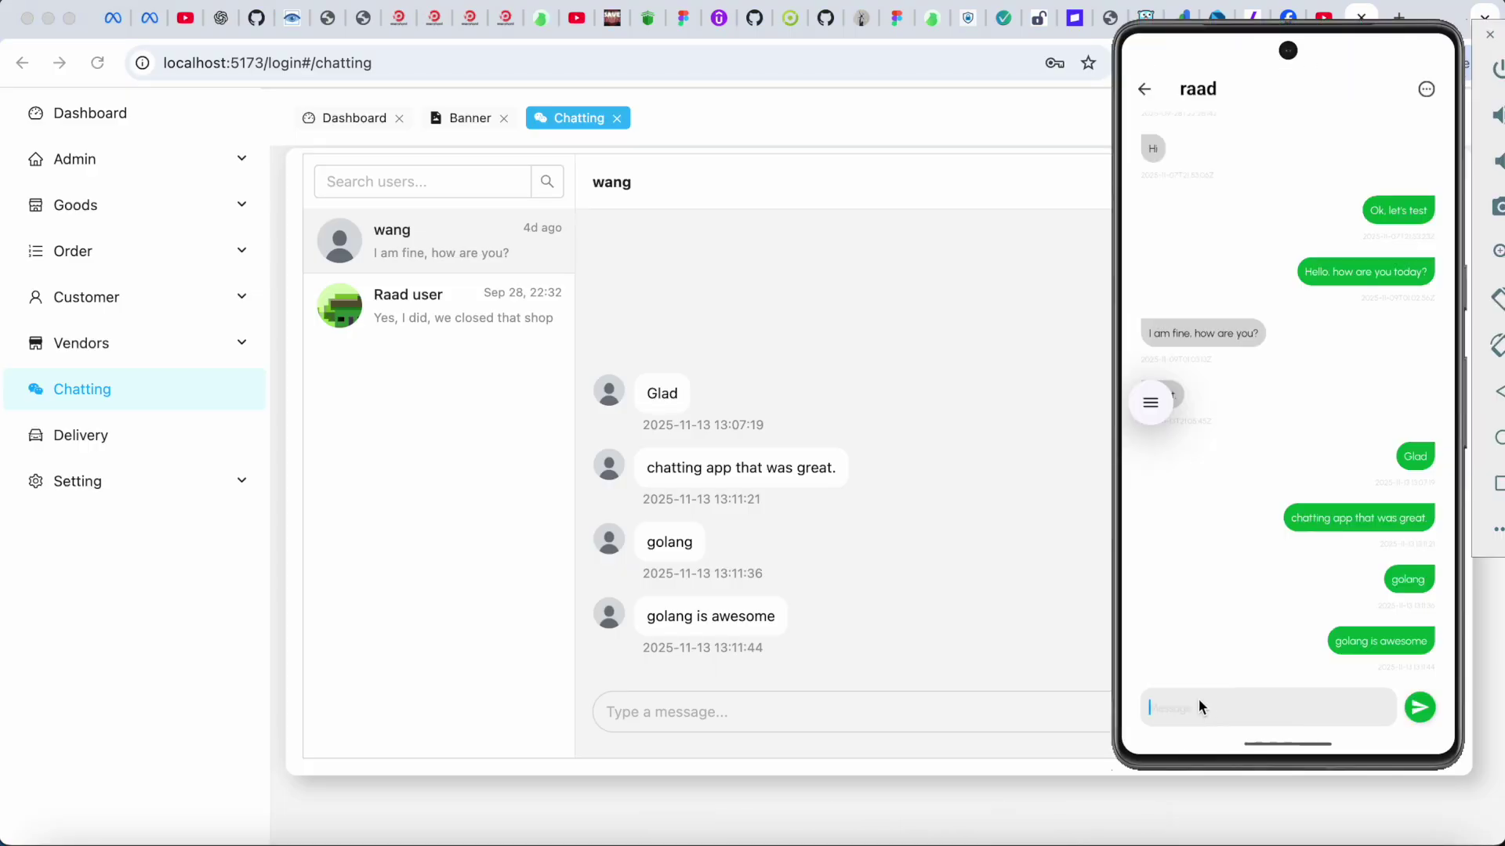
{"action": "type", "text": "chatting golang"}
{"action": "left_click", "coordinate": [1420, 707]}
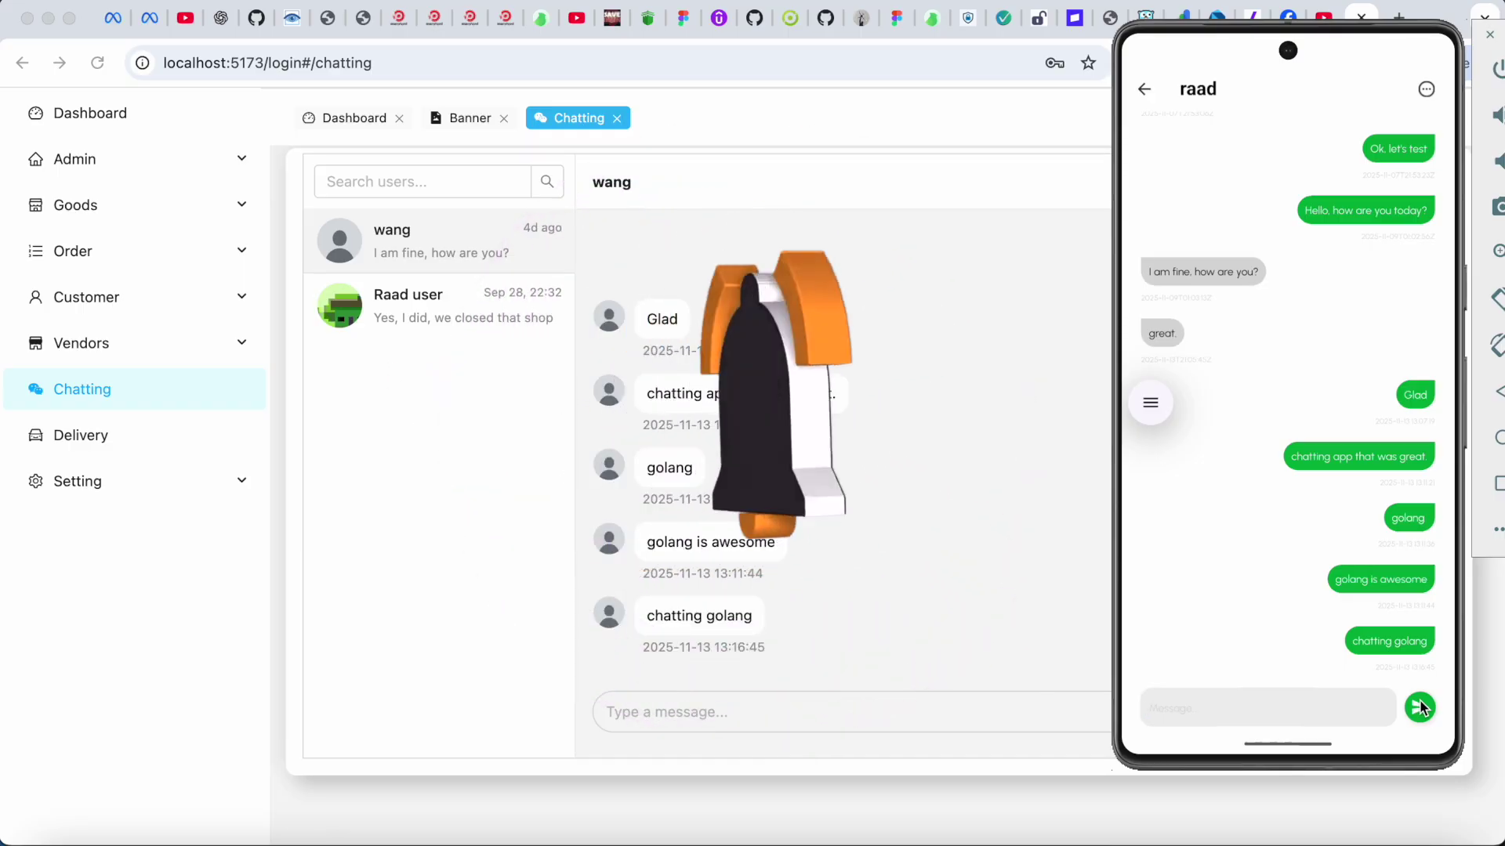
{"action": "type", "text": "much "}
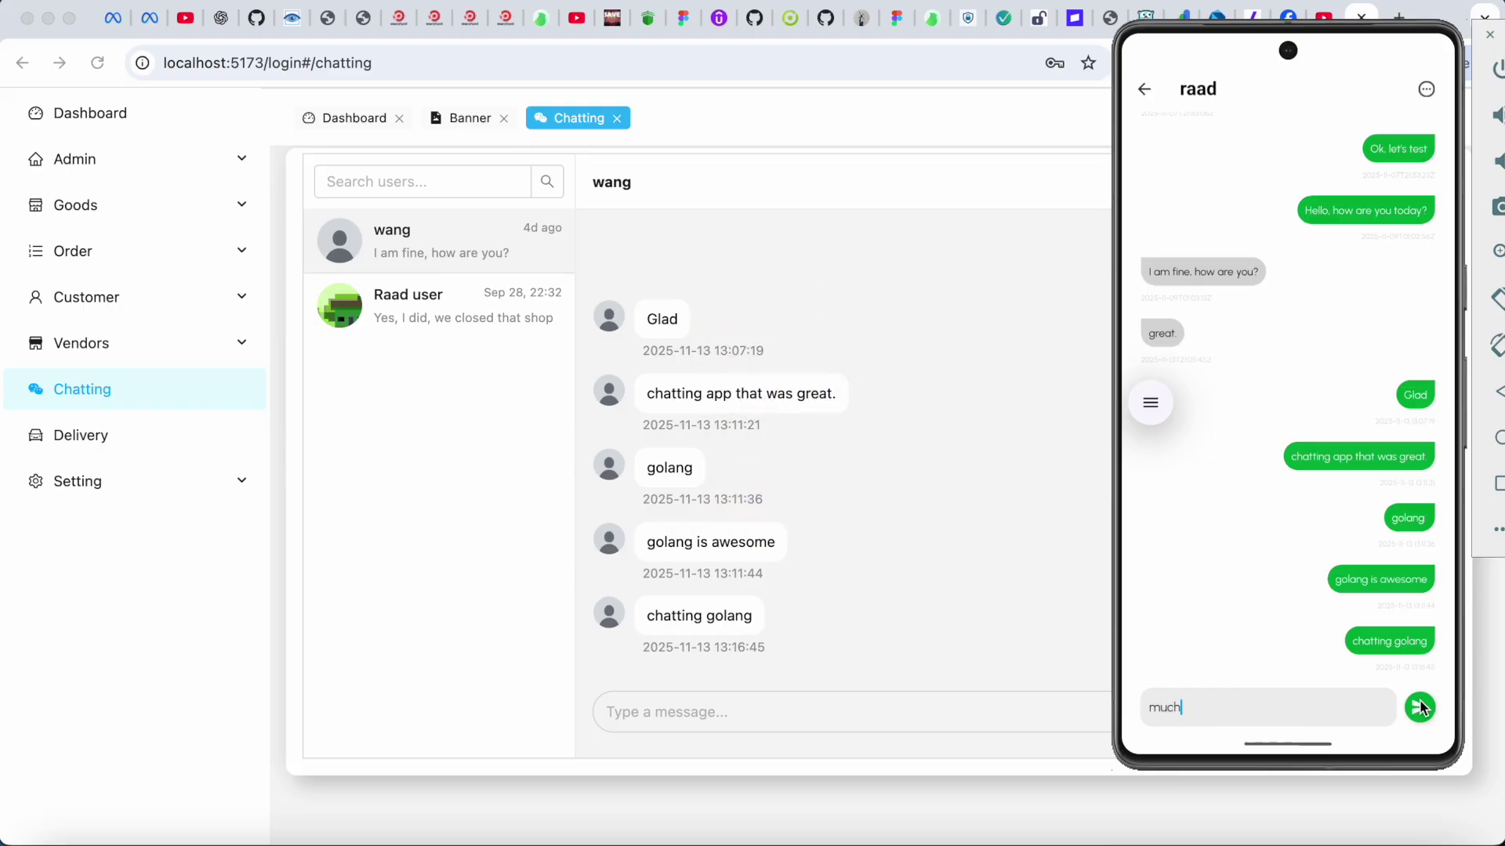
{"action": "type", "text": "better "}
{"action": "type", "text": "fireba"}
{"action": "type", "text": "se"}
{"action": "left_click", "coordinate": [1417, 712]}
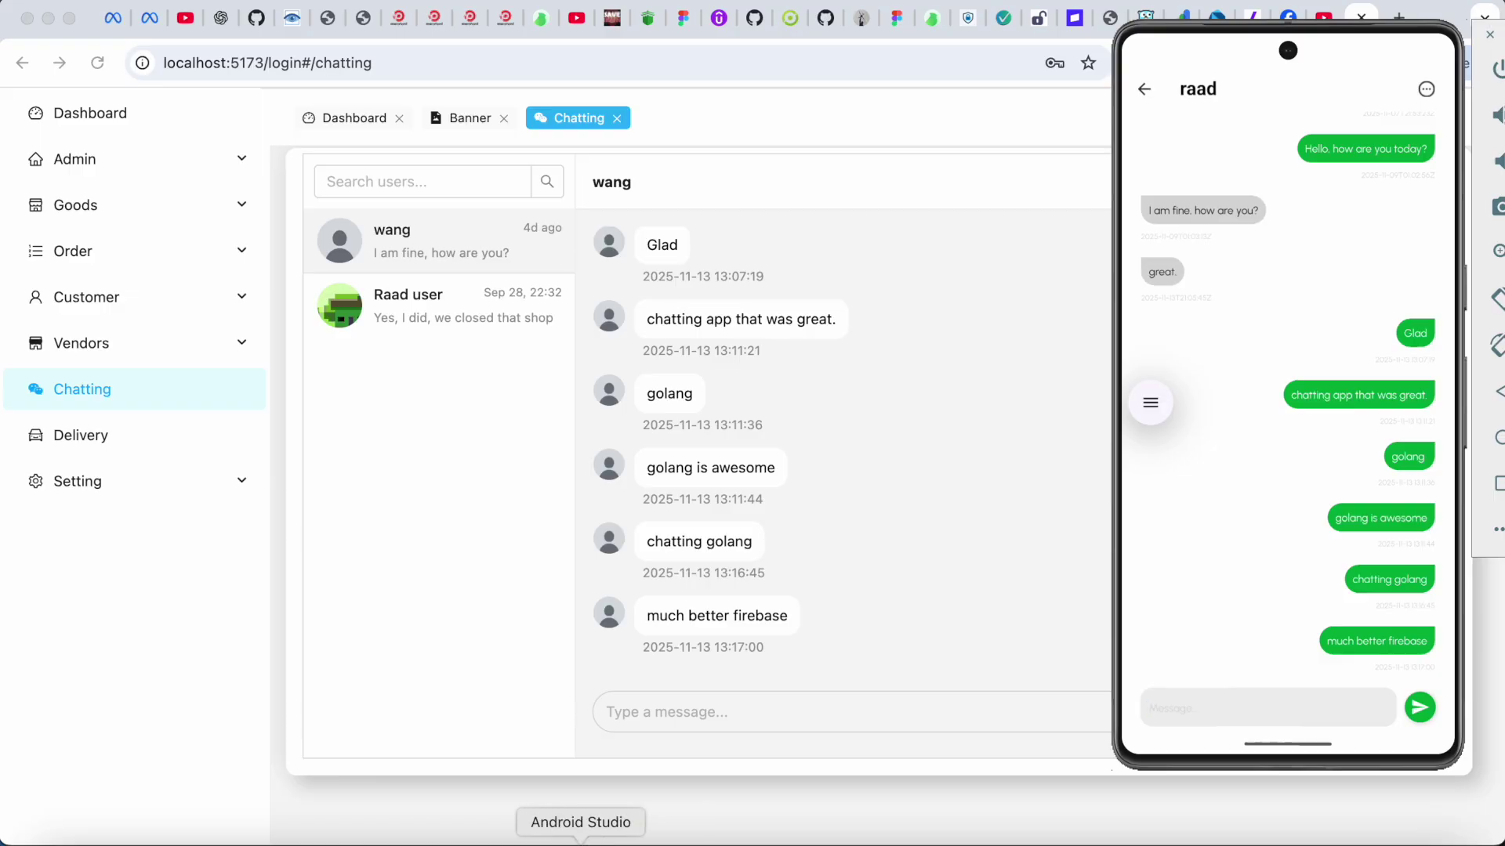
Check the Flutter project and admin chat, then view the event_bus package documentation.
{"action": "left_click", "coordinate": [581, 841]}
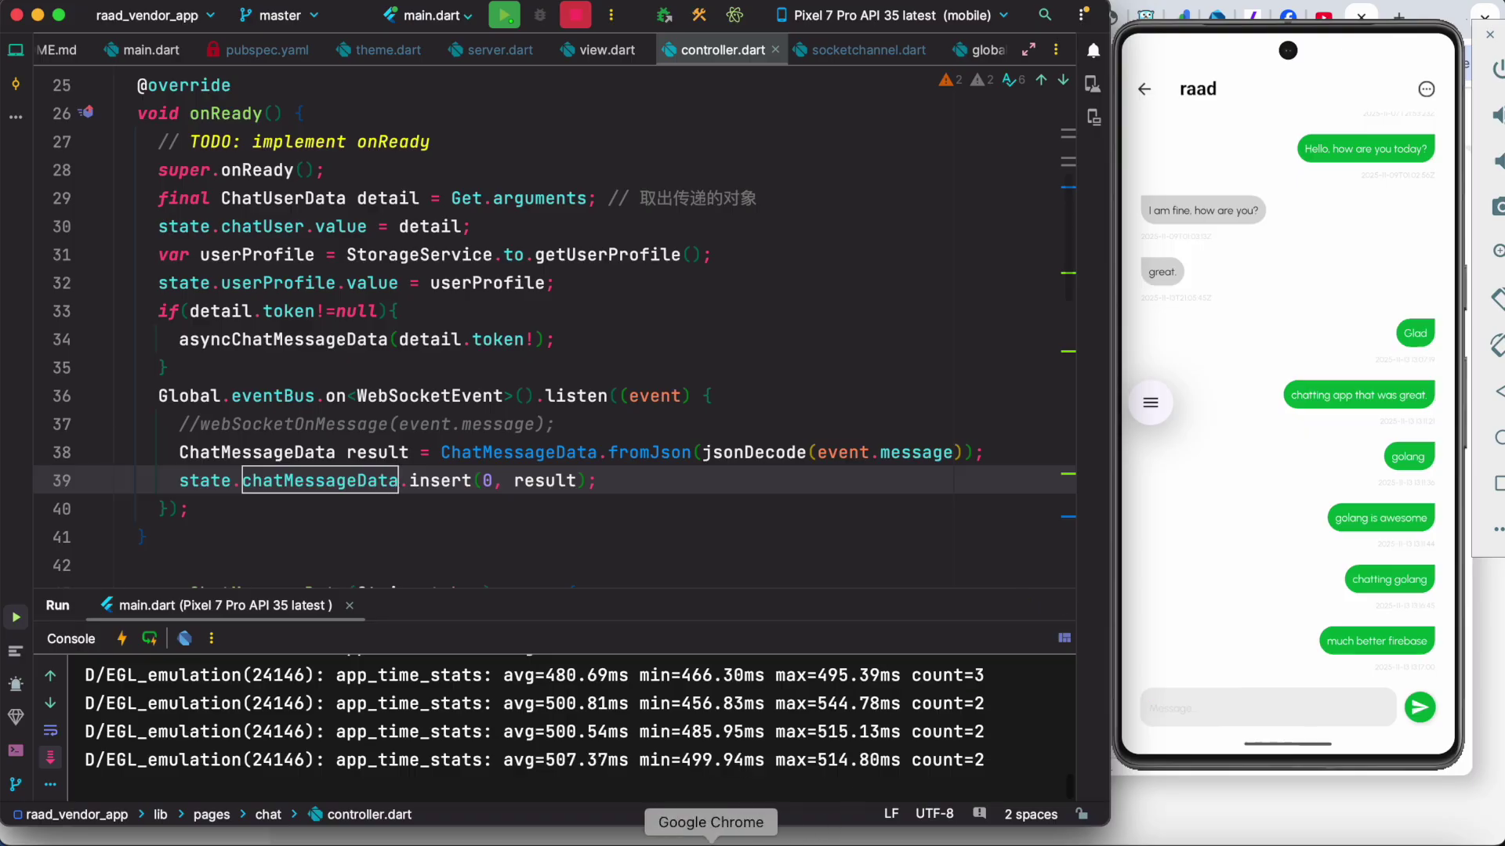
{"action": "left_click", "coordinate": [710, 842]}
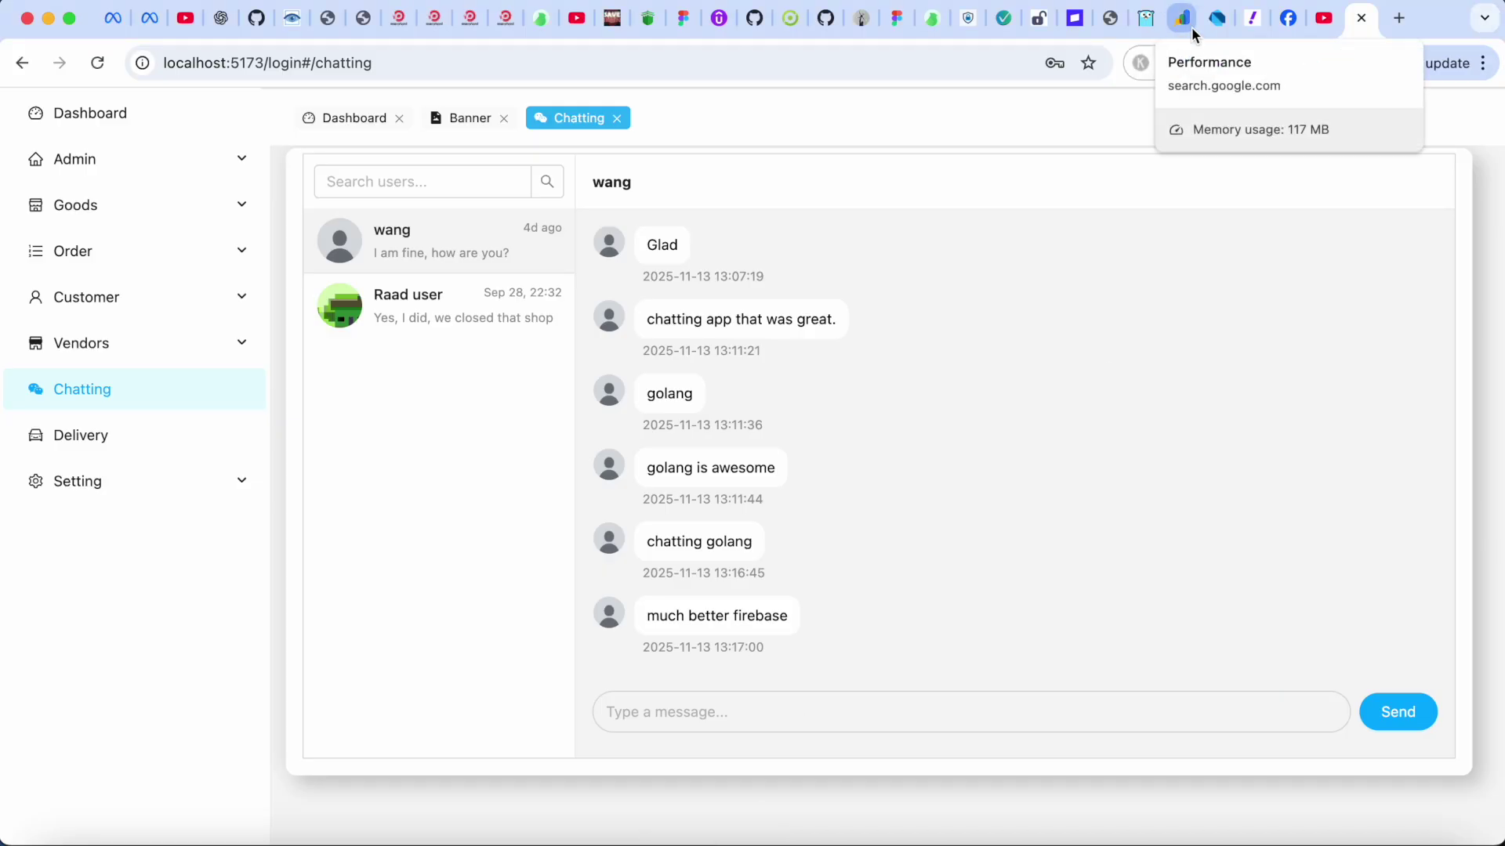
{"action": "left_click", "coordinate": [1217, 24]}
{"action": "scroll", "coordinate": [885, 500], "scroll_direction": "up", "scroll_amount": 5}
{"action": "scroll", "coordinate": [885, 500], "scroll_direction": "up", "scroll_amount": 5}
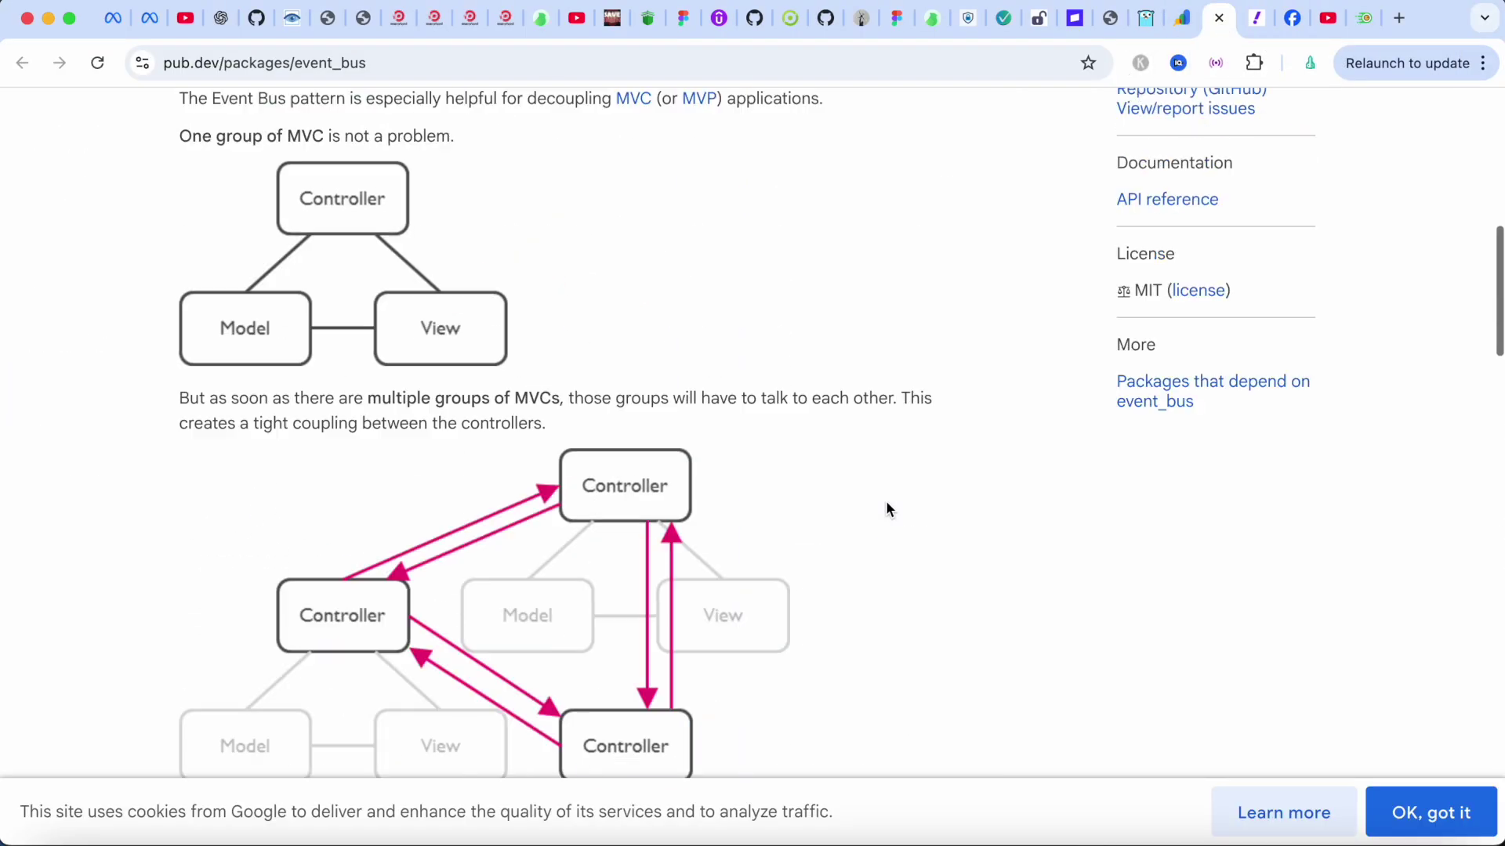
{"action": "scroll", "coordinate": [885, 510], "scroll_direction": "up", "scroll_amount": 5}
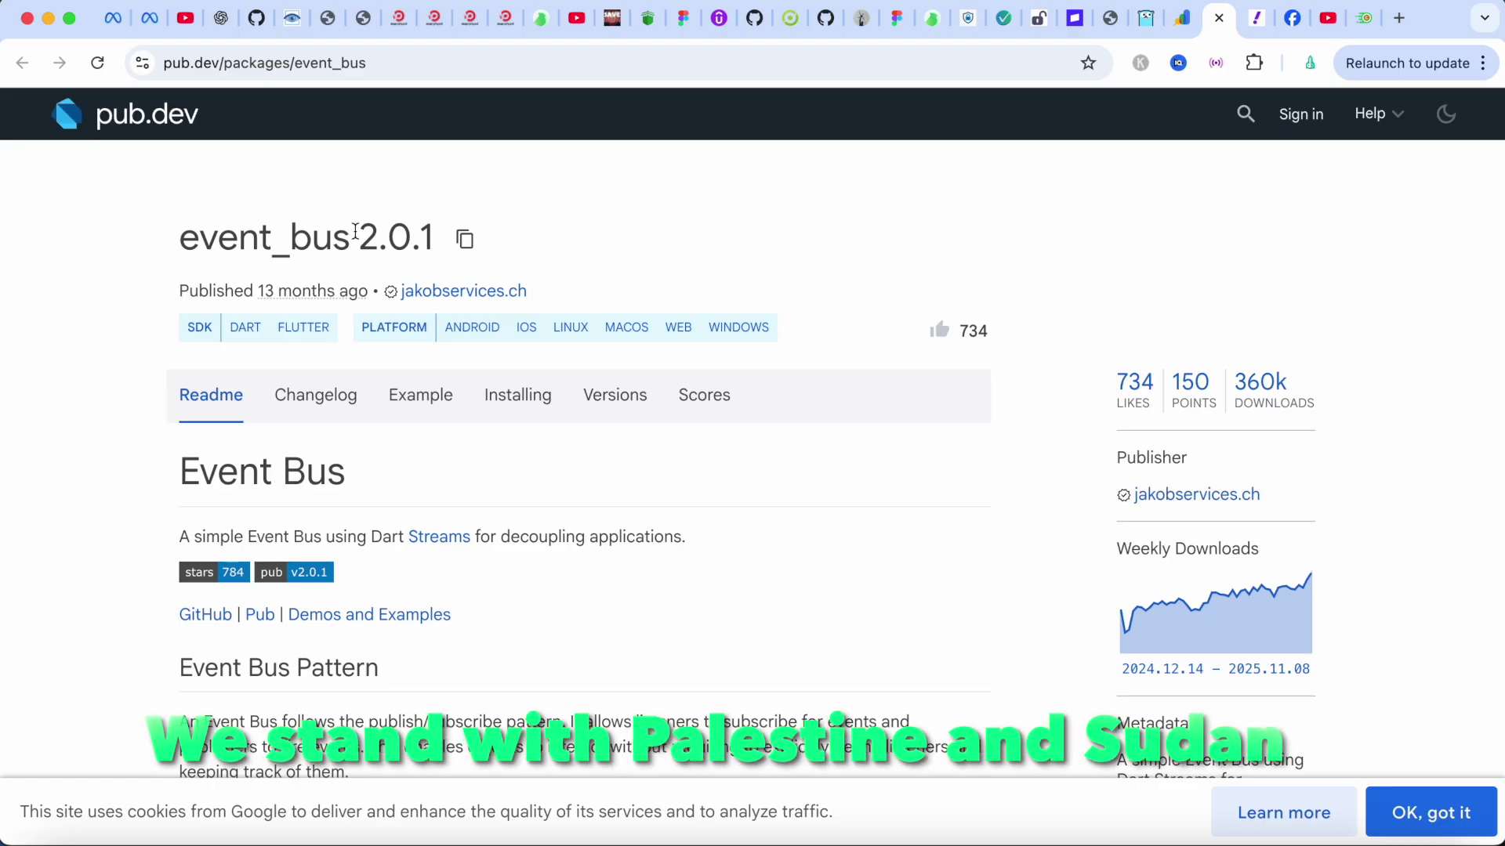
{"action": "scroll", "coordinate": [317, 553], "scroll_direction": "down", "scroll_amount": 1}
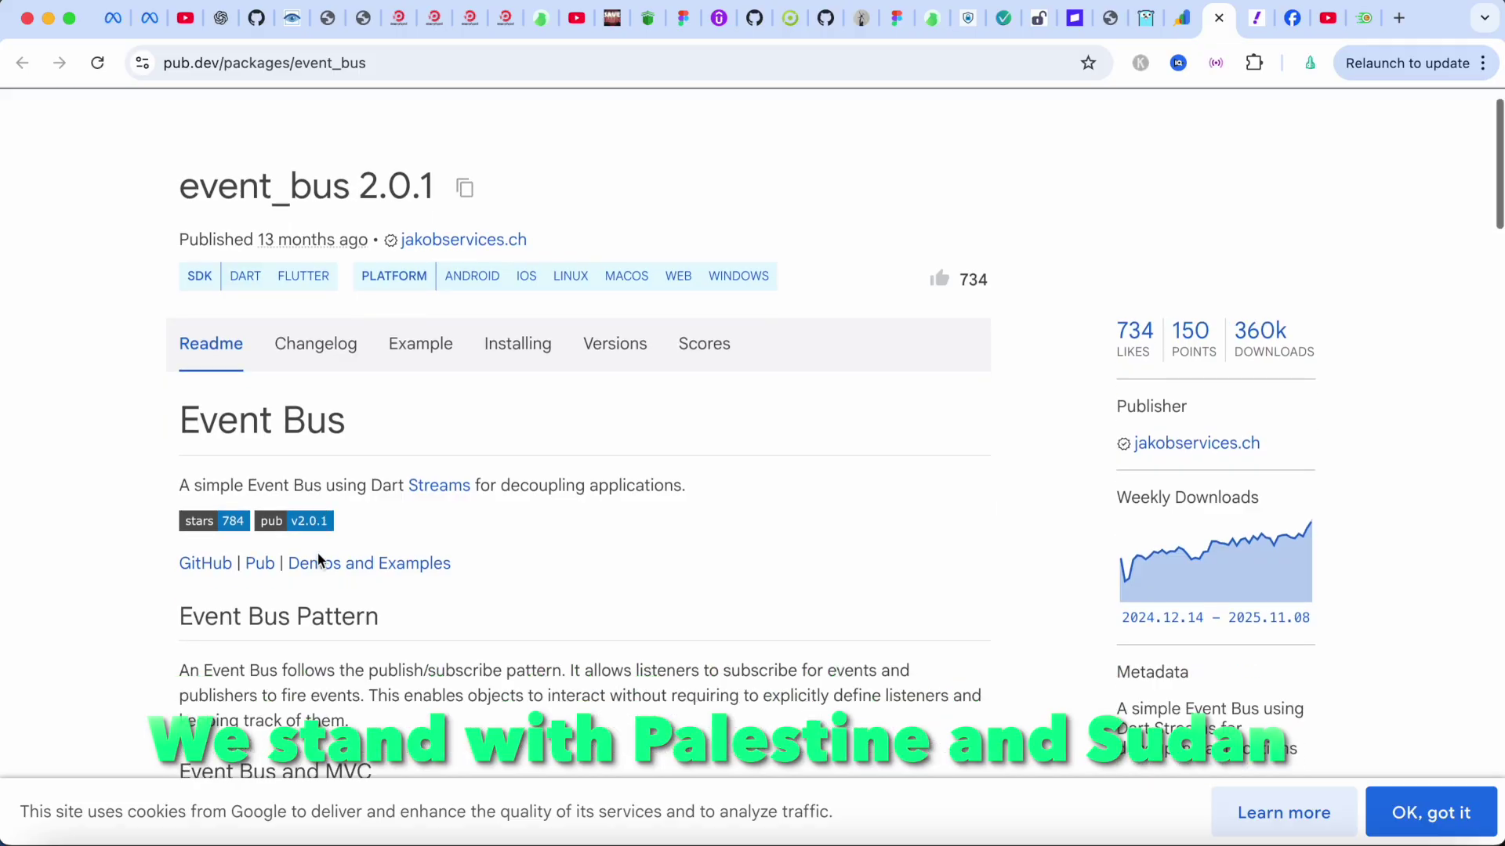
{"action": "scroll", "coordinate": [316, 551], "scroll_direction": "down", "scroll_amount": 5}
{"action": "scroll", "coordinate": [316, 551], "scroll_direction": "down", "scroll_amount": 2}
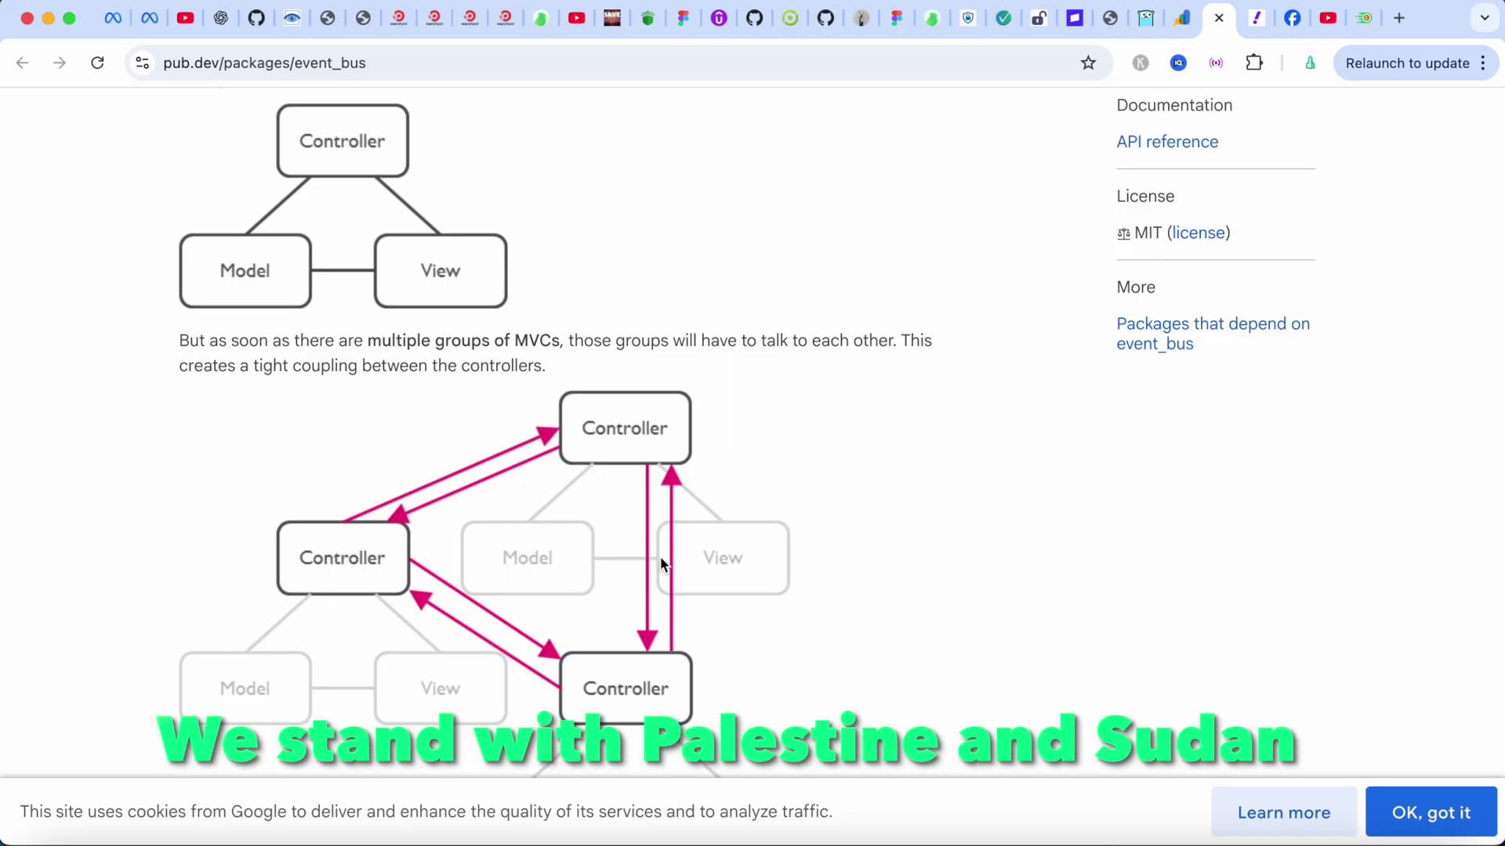
{"action": "scroll", "coordinate": [661, 558], "scroll_direction": "down", "scroll_amount": 3}
{"action": "scroll", "coordinate": [660, 558], "scroll_direction": "down", "scroll_amount": 2}
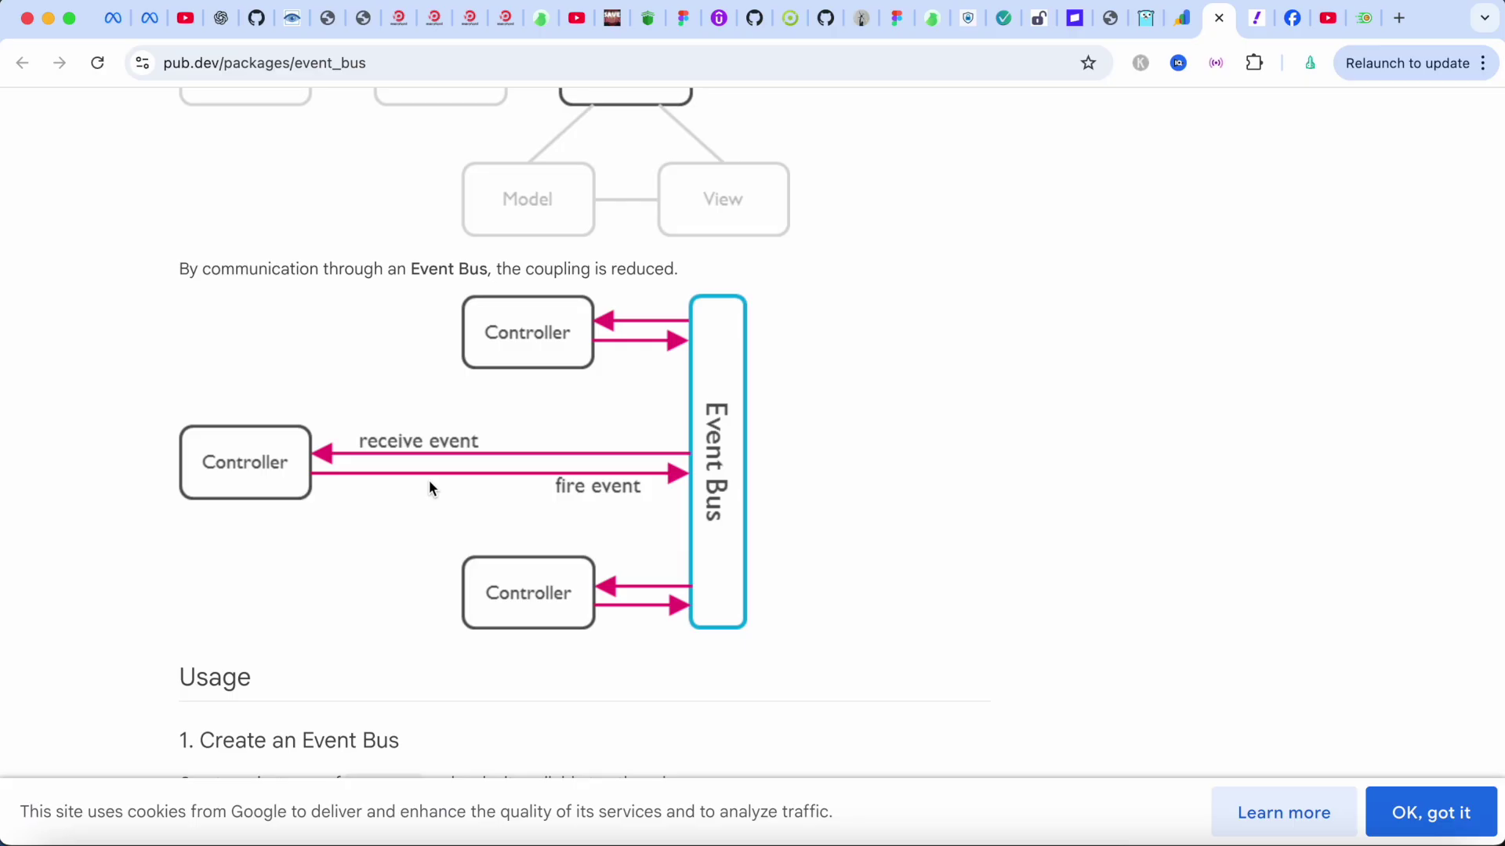
Bring controller.dart forward and highlight the WebSocketEvent type on line 36.
{"action": "left_click", "coordinate": [582, 837]}
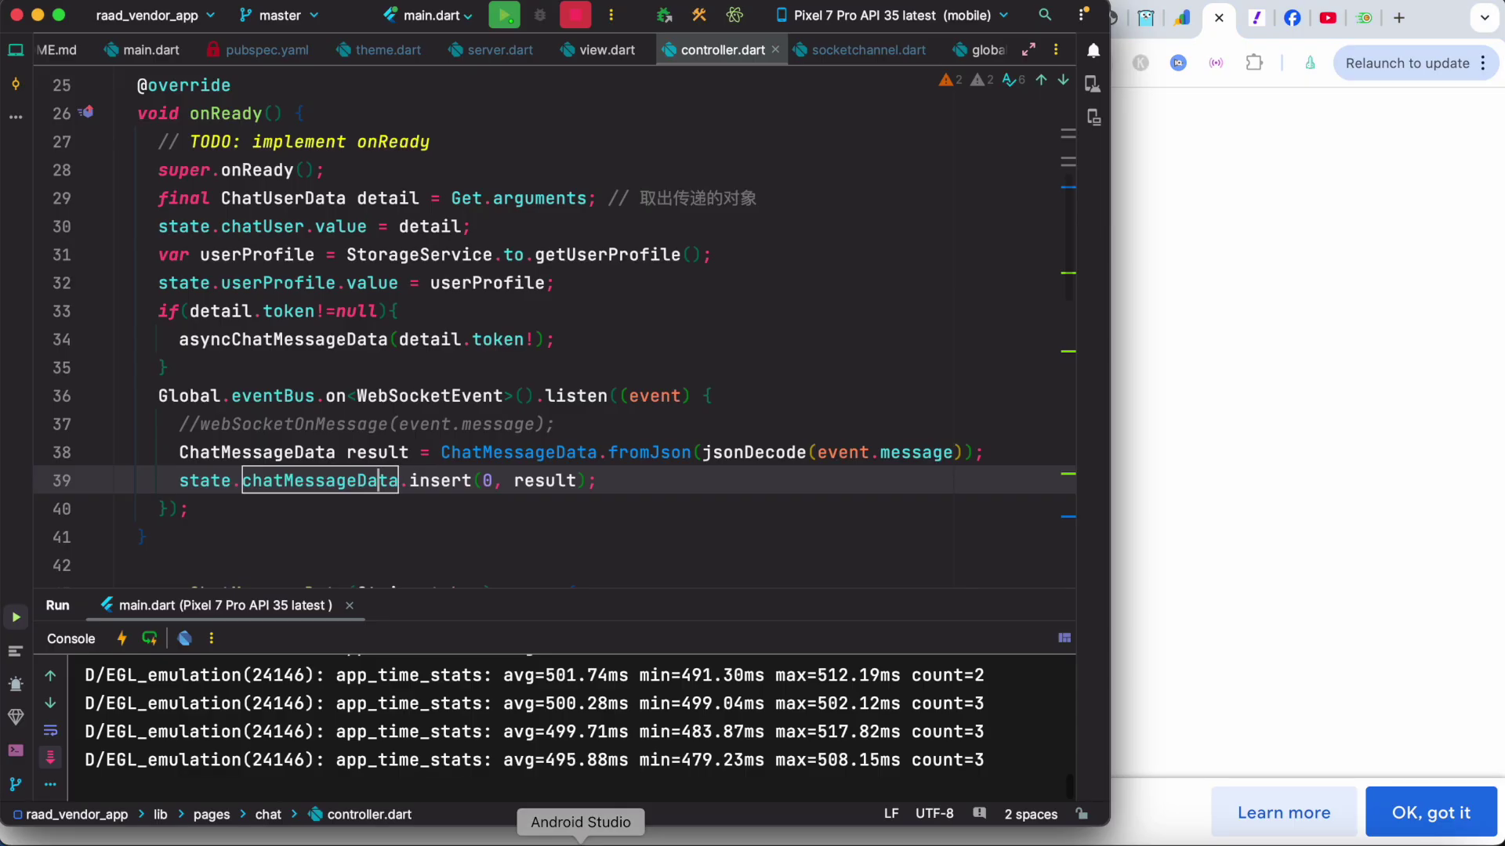
{"action": "left_click", "coordinate": [559, 340]}
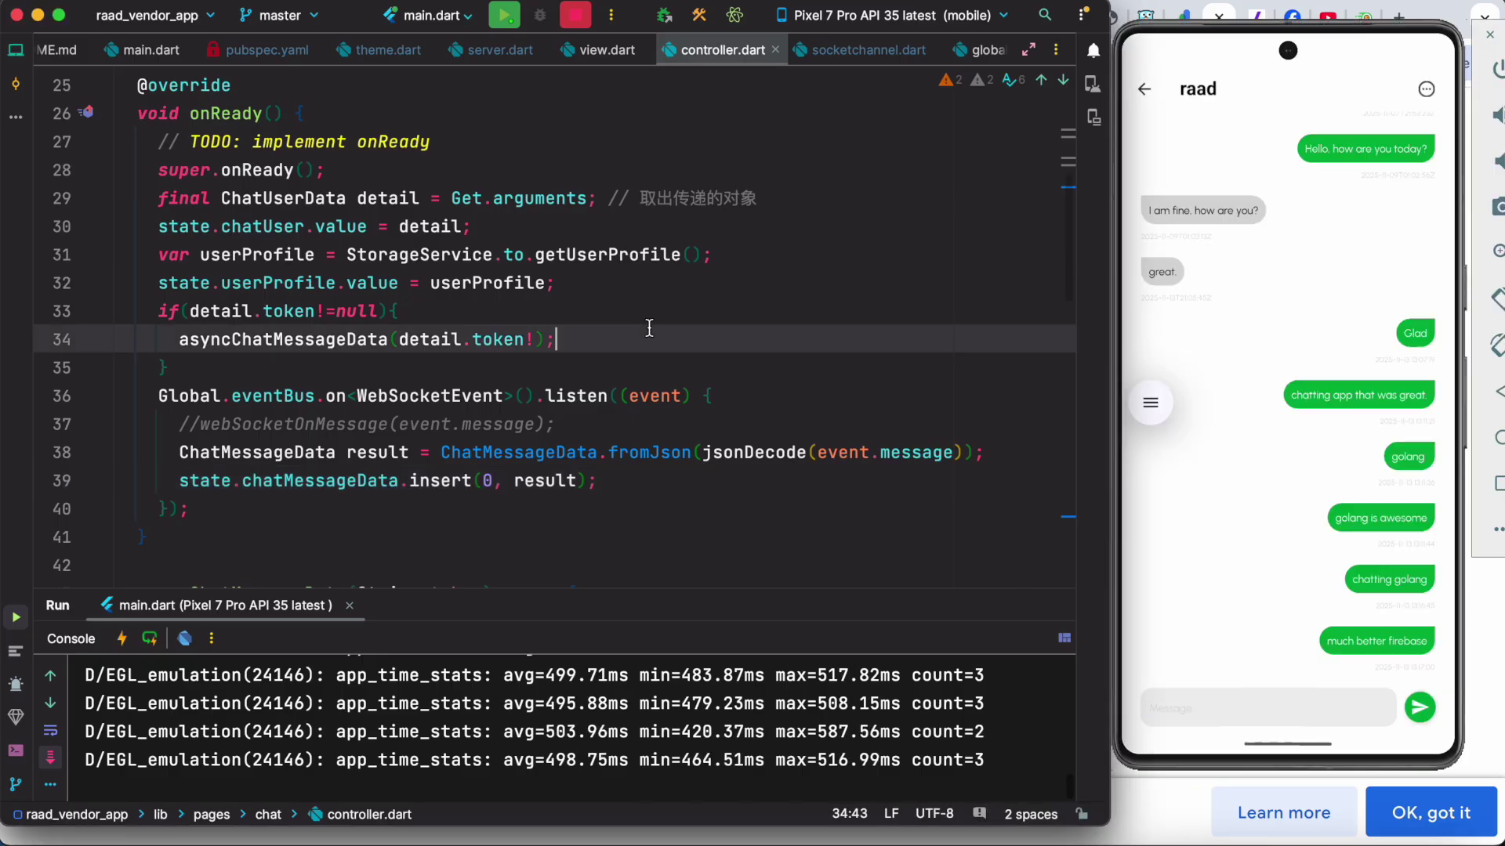
{"action": "mouse_move", "coordinate": [272, 396]}
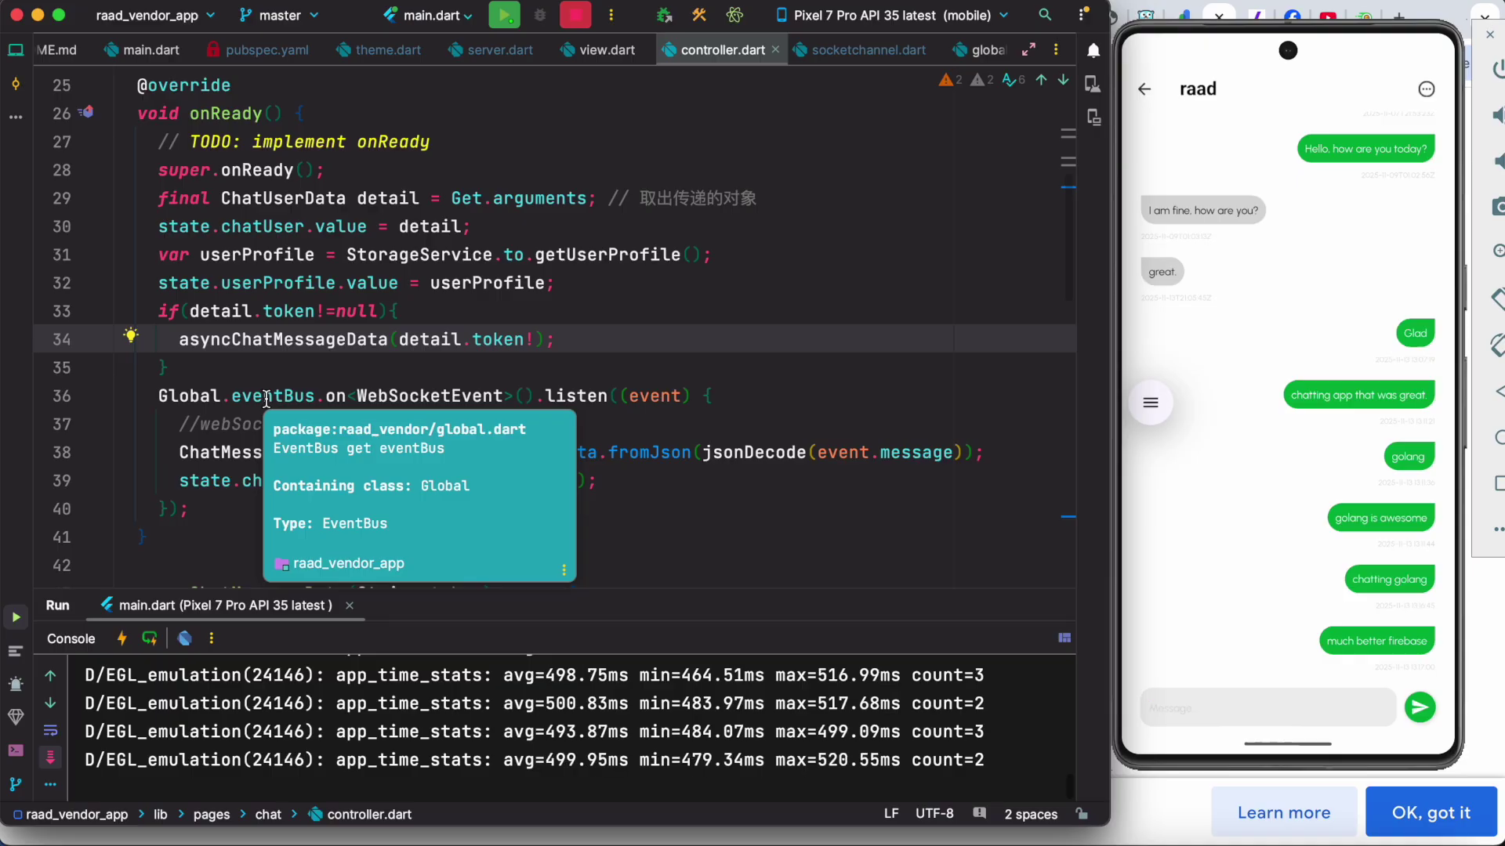
{"action": "double_click", "coordinate": [406, 402]}
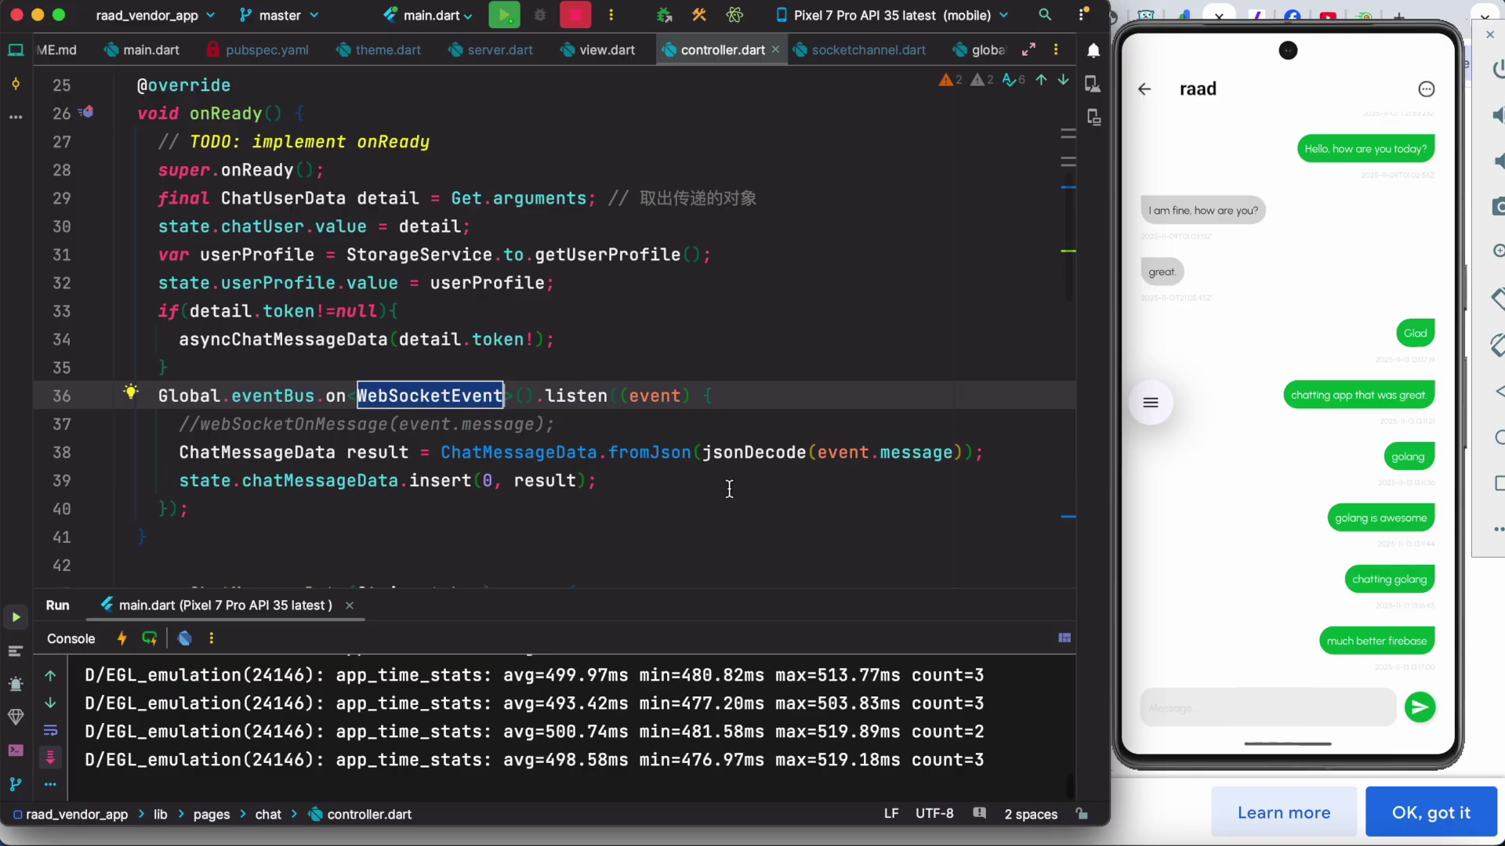
Highlight the JSON decoding, the listener body (lines 37–39) and the chat-data insert line.
{"action": "left_click_drag", "start_coordinate": [985, 453], "coordinate": [179, 453]}
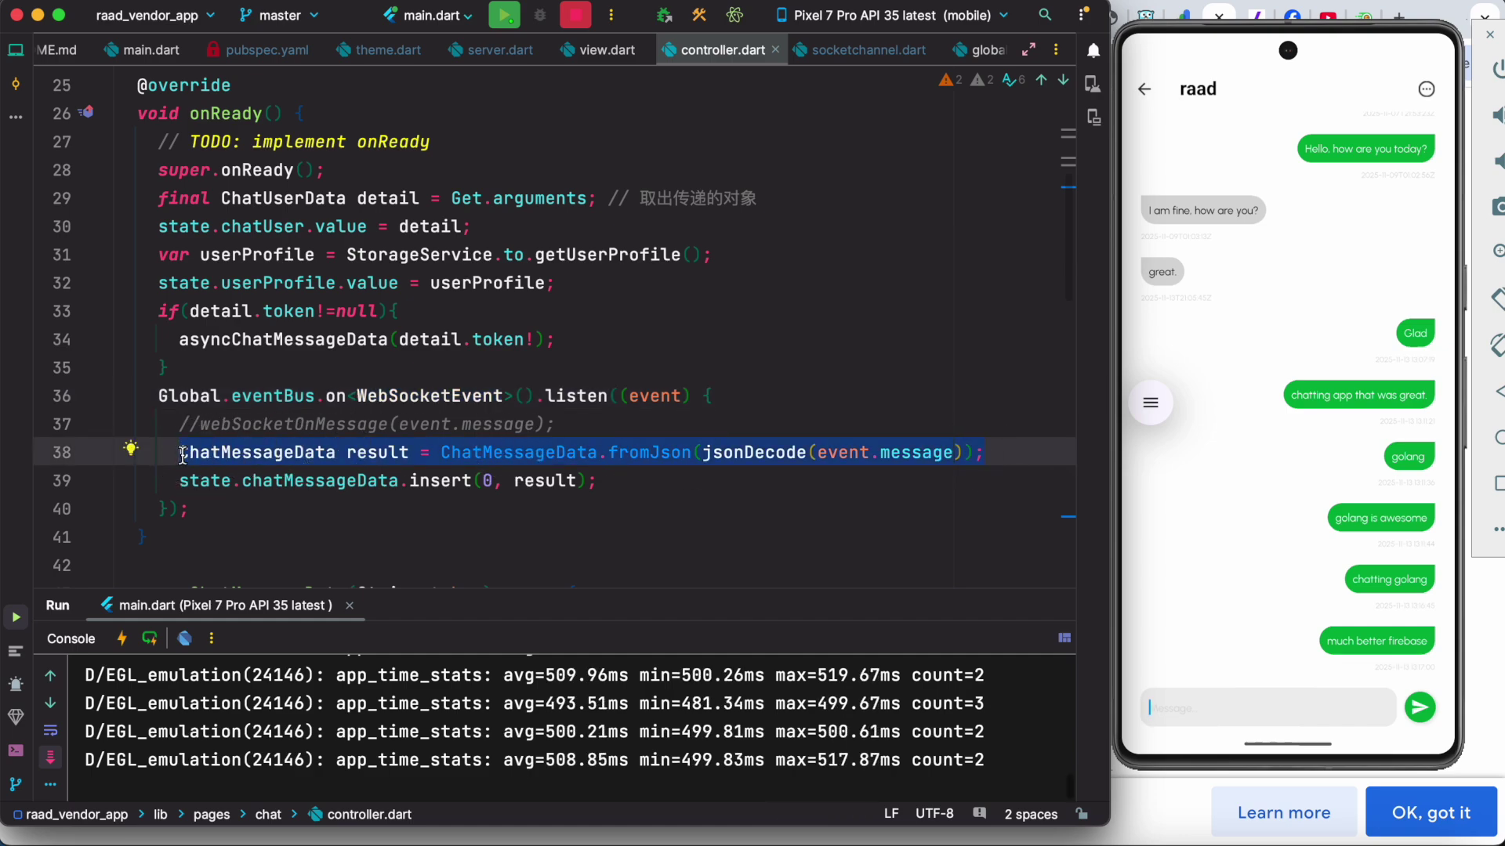
{"action": "left_click", "coordinate": [741, 396]}
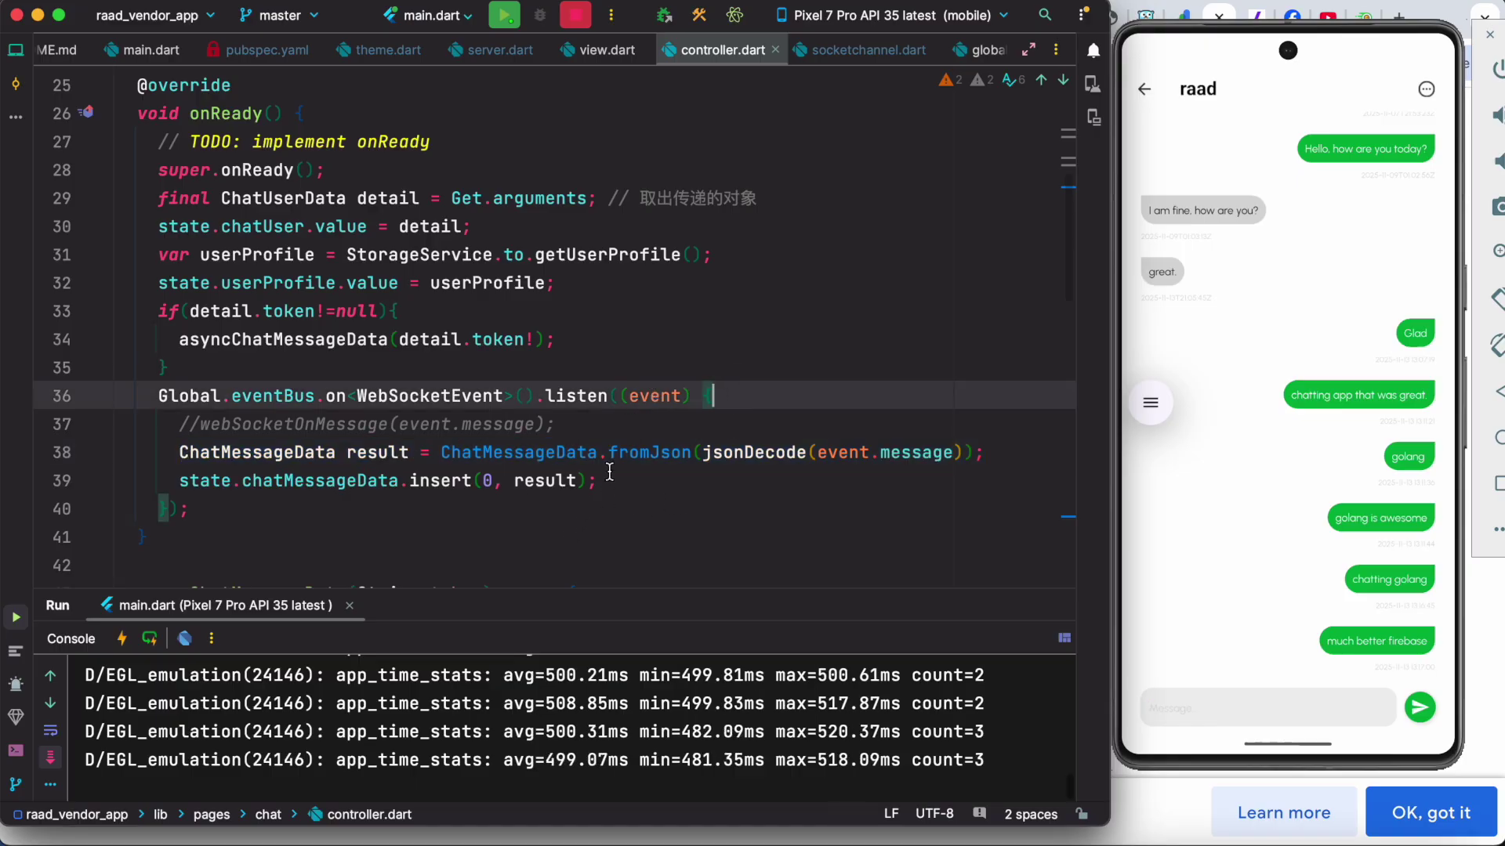
{"action": "left_click_drag", "start_coordinate": [600, 479], "coordinate": [171, 424]}
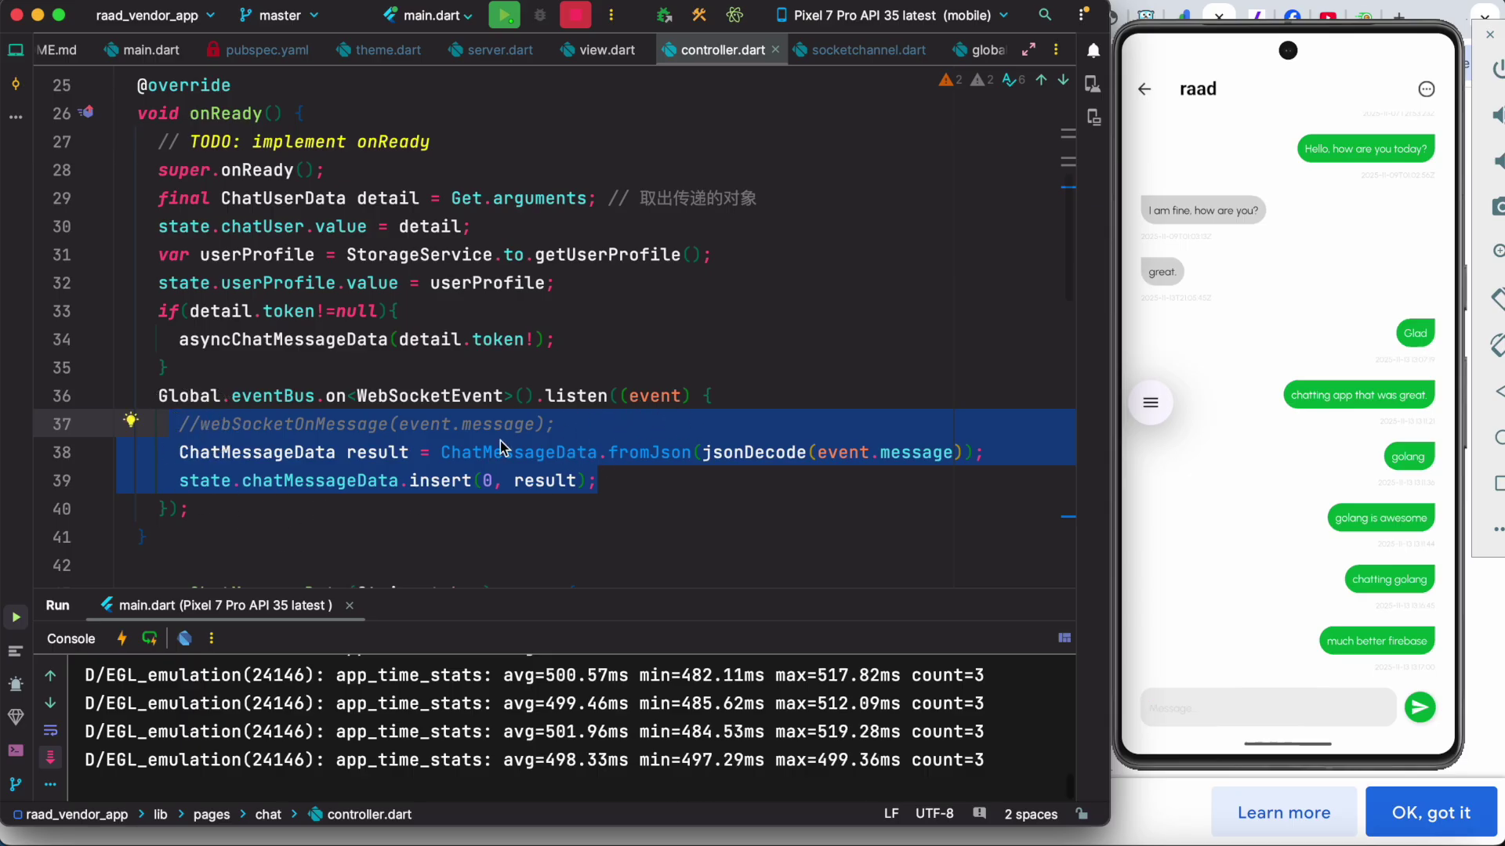
{"action": "left_click", "coordinate": [605, 490]}
{"action": "mouse_move", "coordinate": [605, 490]}
{"action": "left_mouse_down"}
{"action": "mouse_move", "coordinate": [200, 498]}
{"action": "mouse_move", "coordinate": [183, 482]}
{"action": "left_mouse_up"}
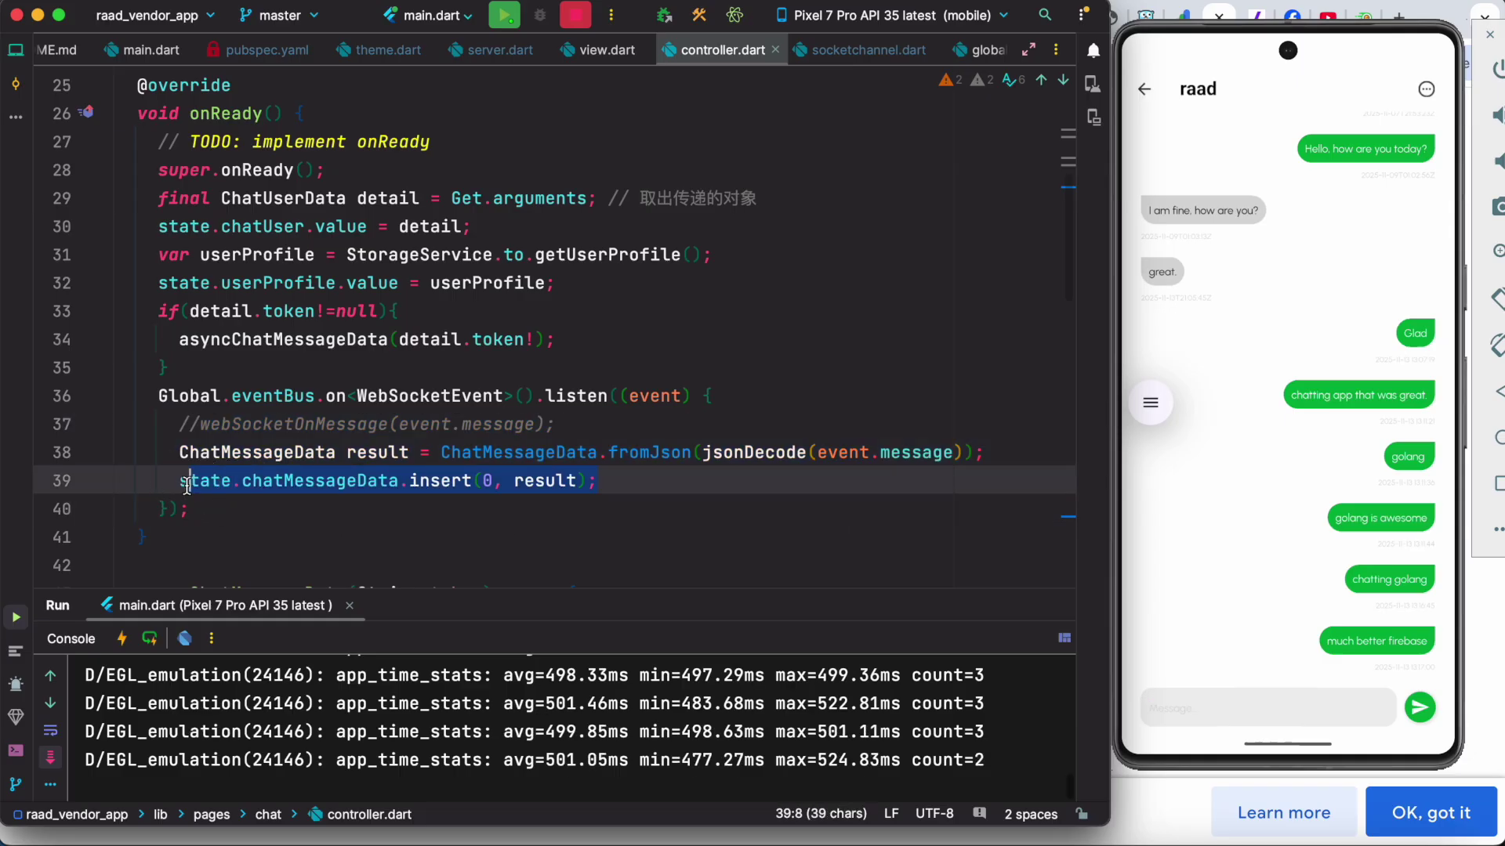